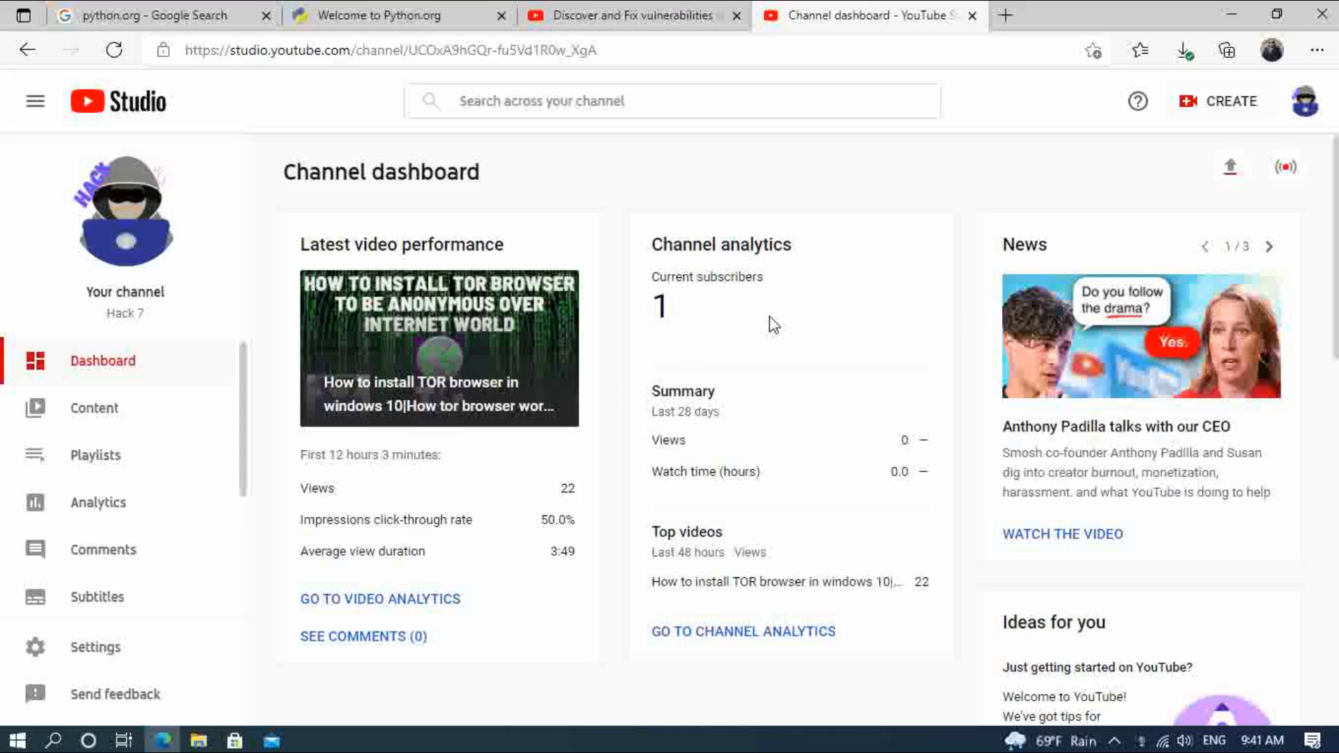
Step: Search Google for python.org and open the official Python website to its navigation headings
click(231, 21)
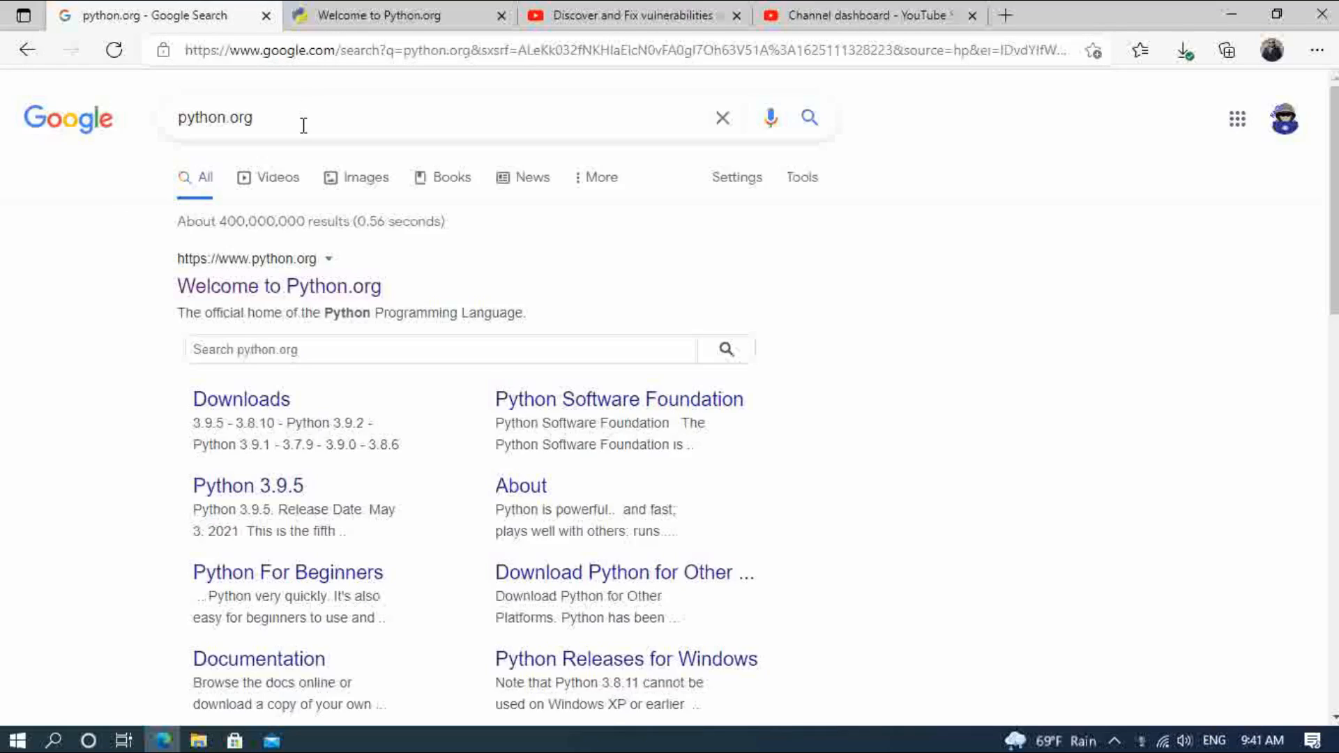
click(806, 125)
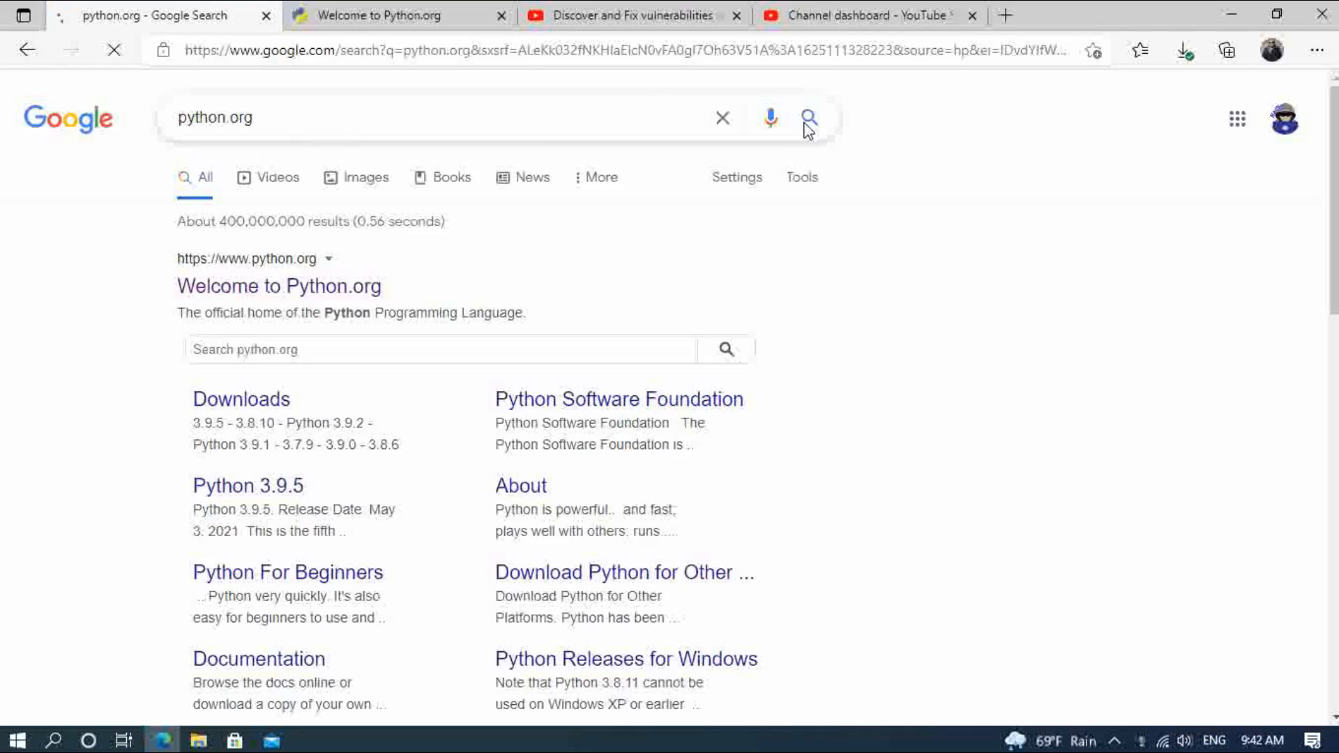
click(291, 296)
click(367, 14)
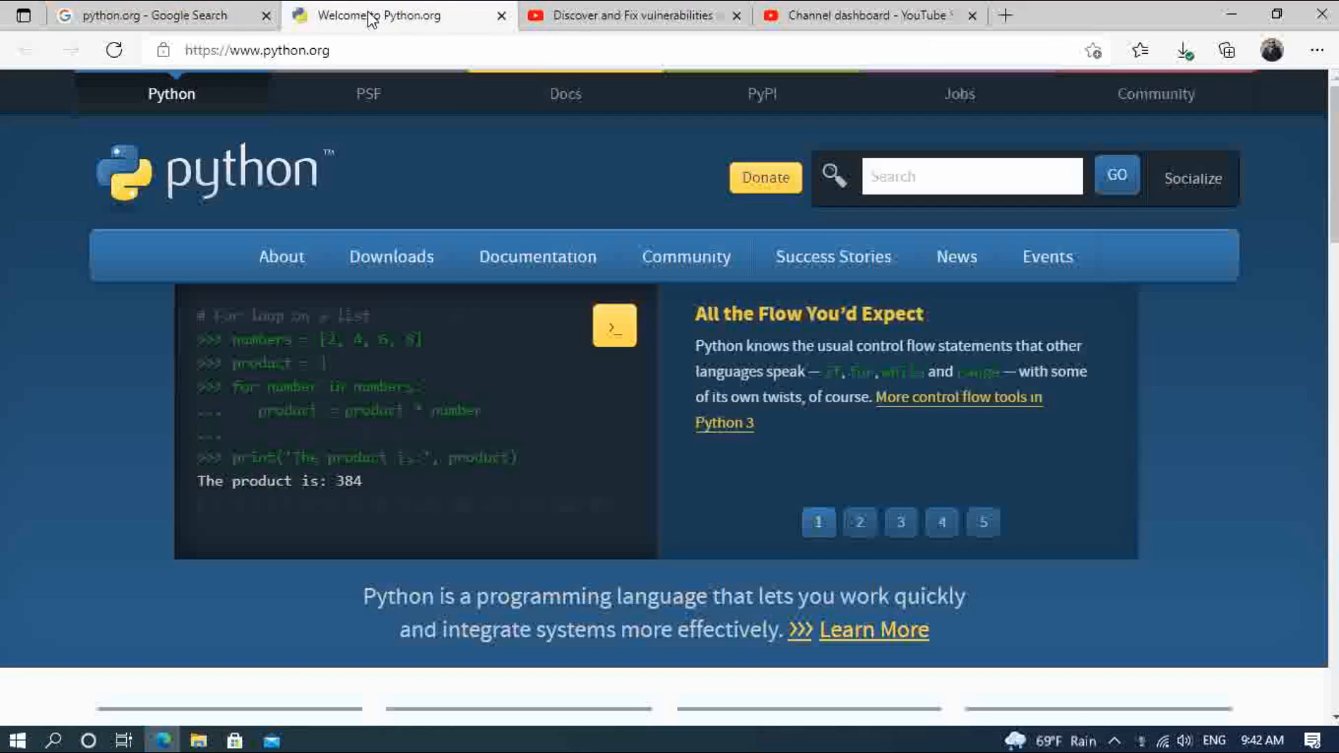
mouse_move(538, 257)
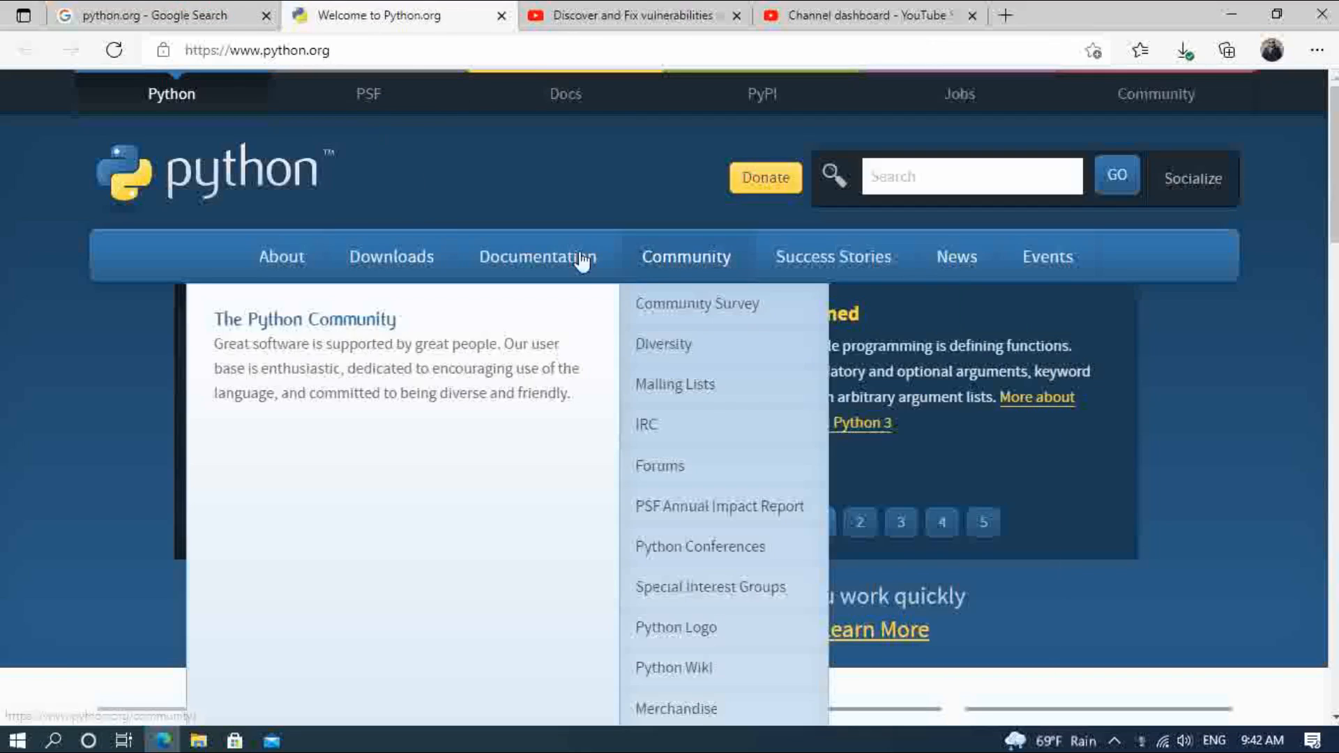
mouse_move(425, 256)
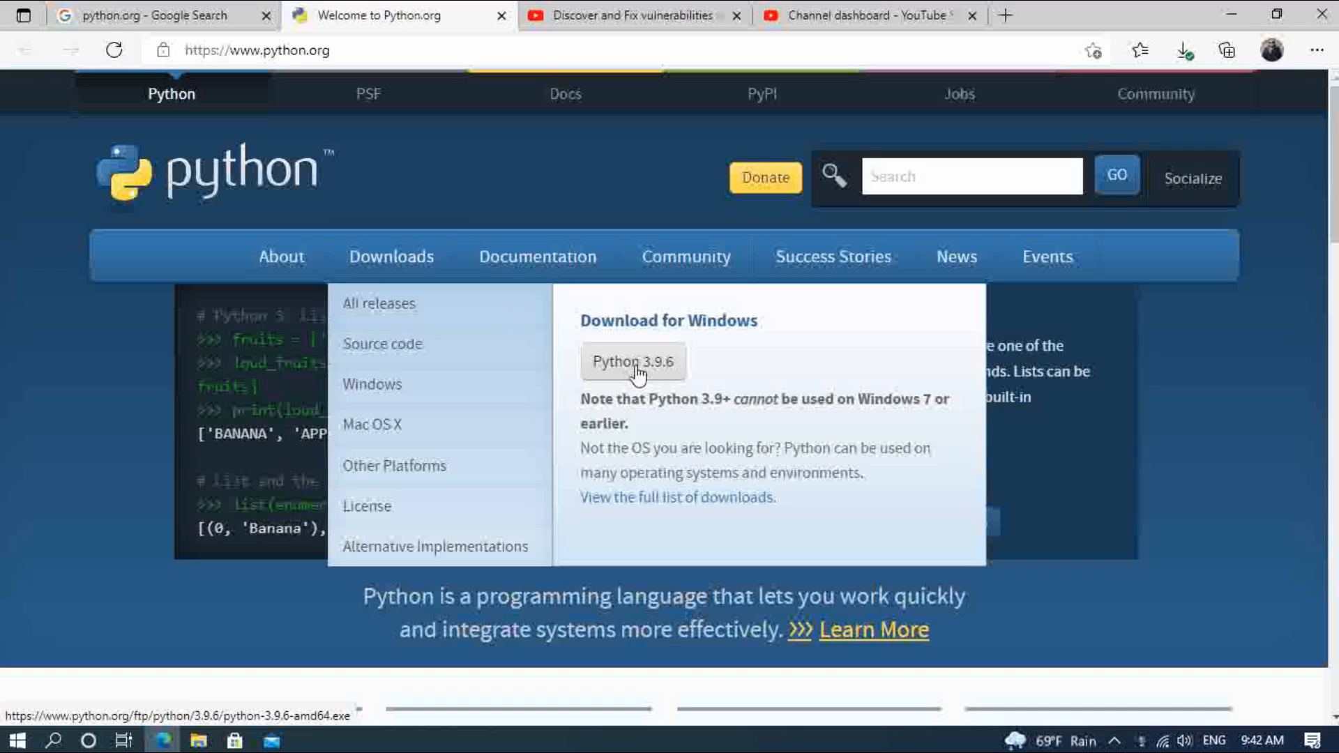
Step: Launch the downloaded python-3.9.6-amd64.exe installer and choose a customized installation with all optional features kept
click(1183, 56)
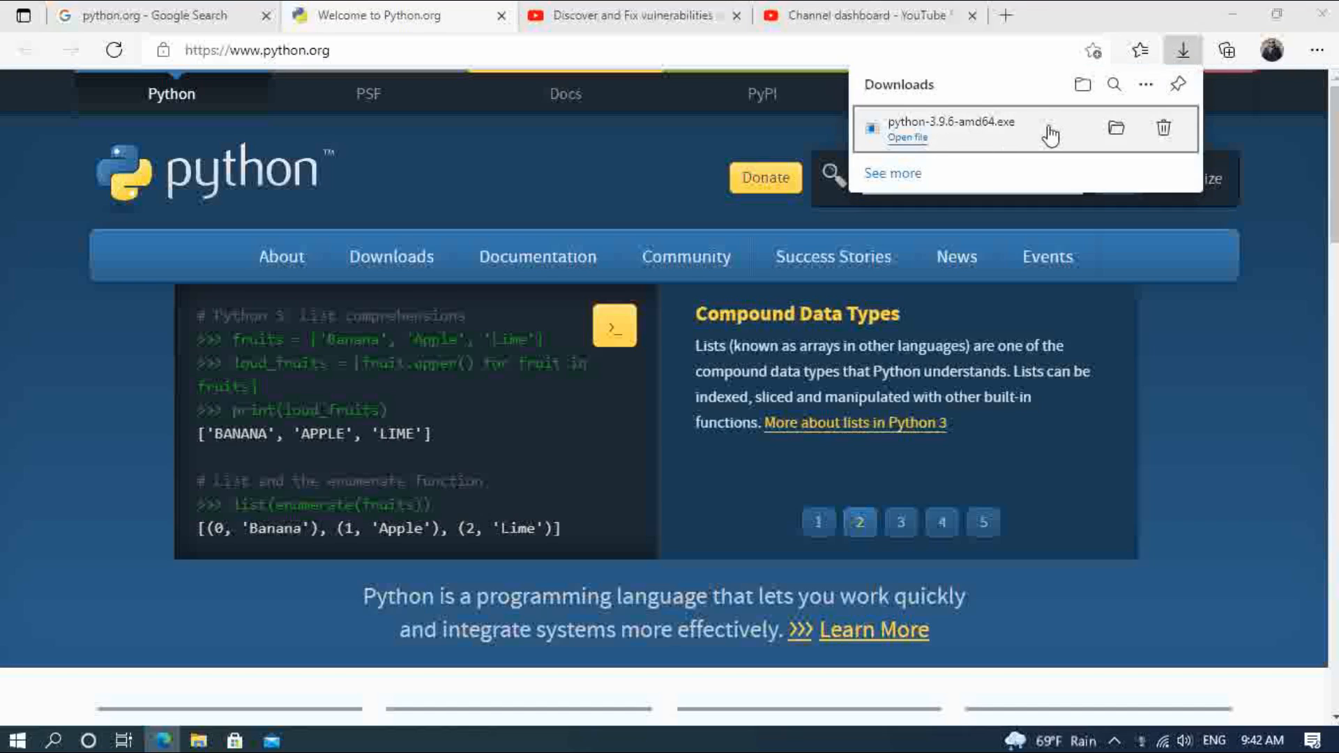
click(908, 139)
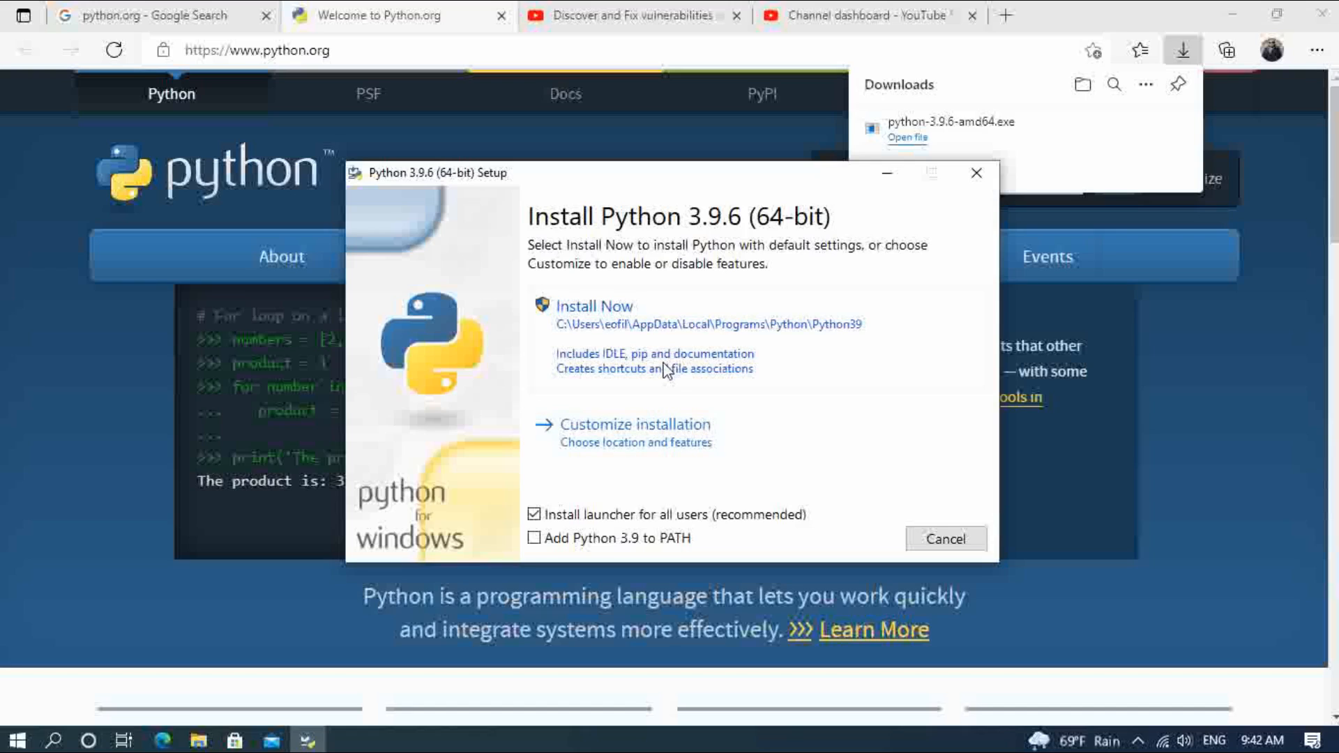
click(622, 426)
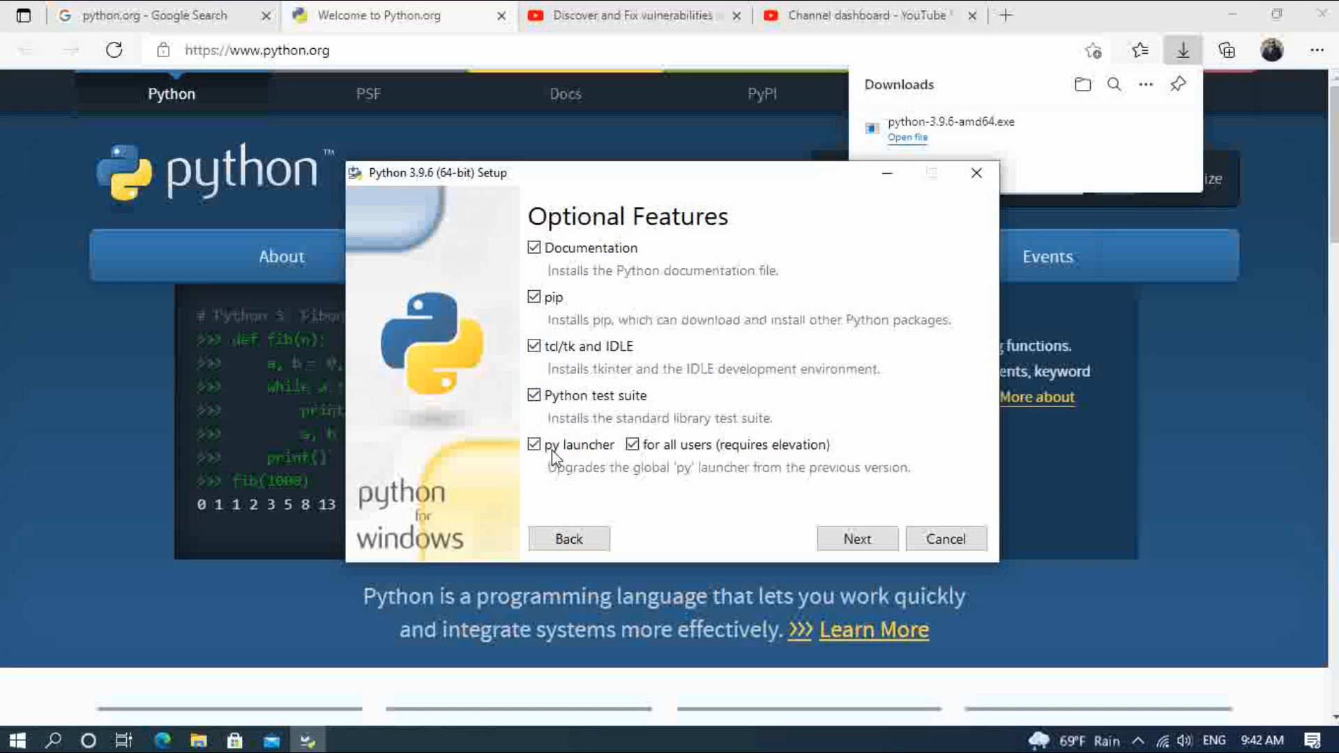
click(859, 539)
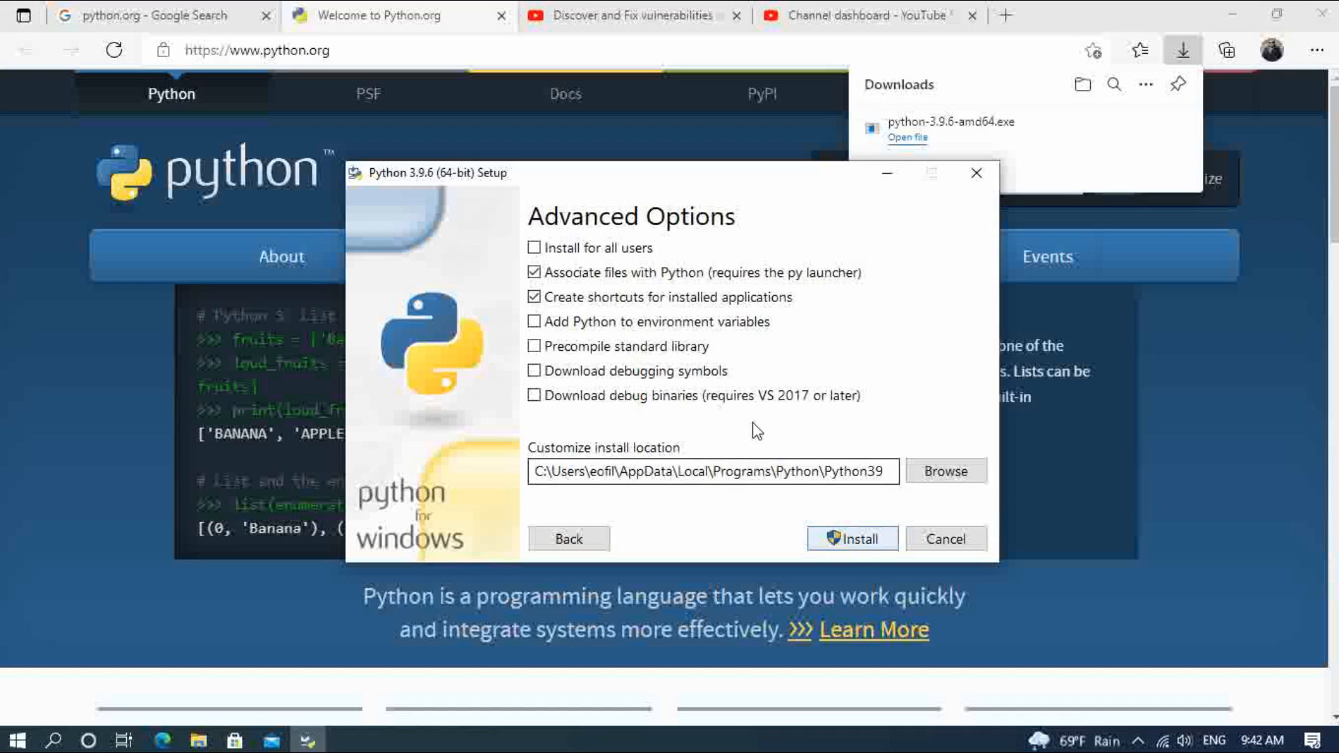
Step: Set Python to install for all users, run the installation and close the setup once it finishes
click(536, 248)
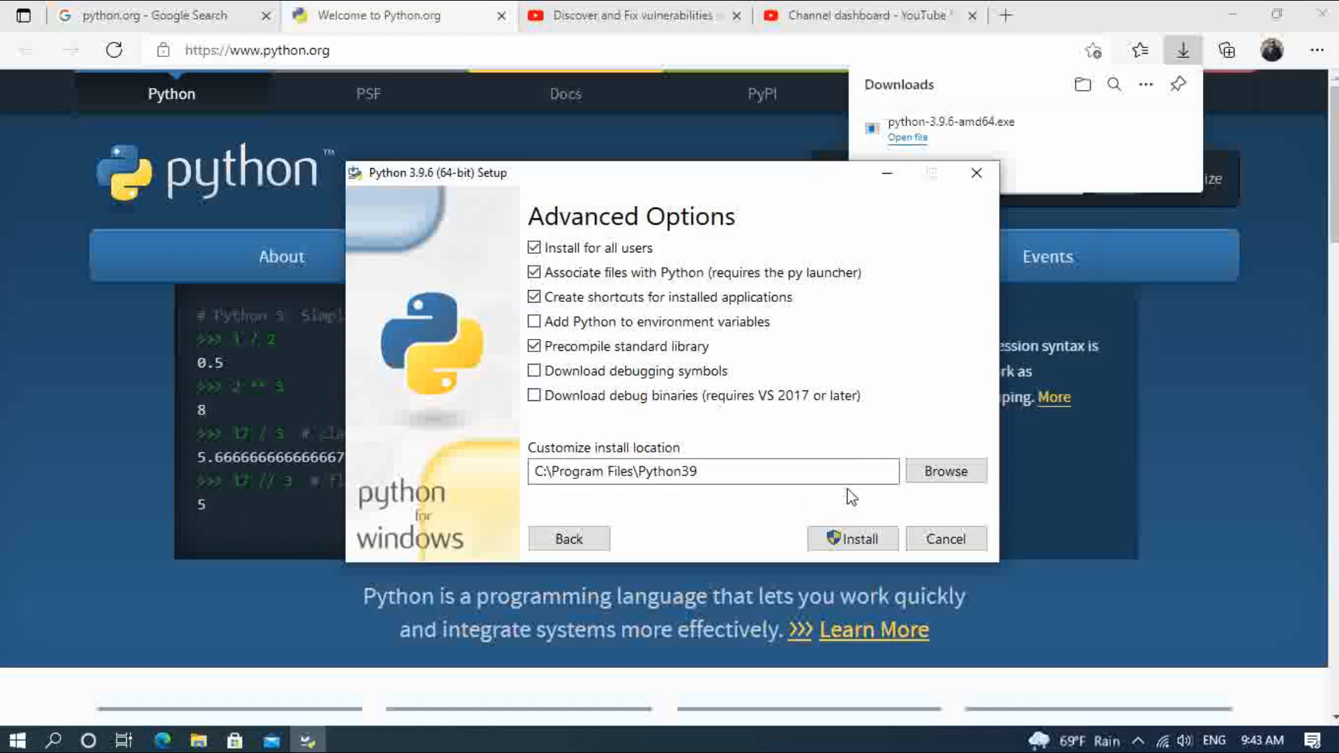
click(851, 539)
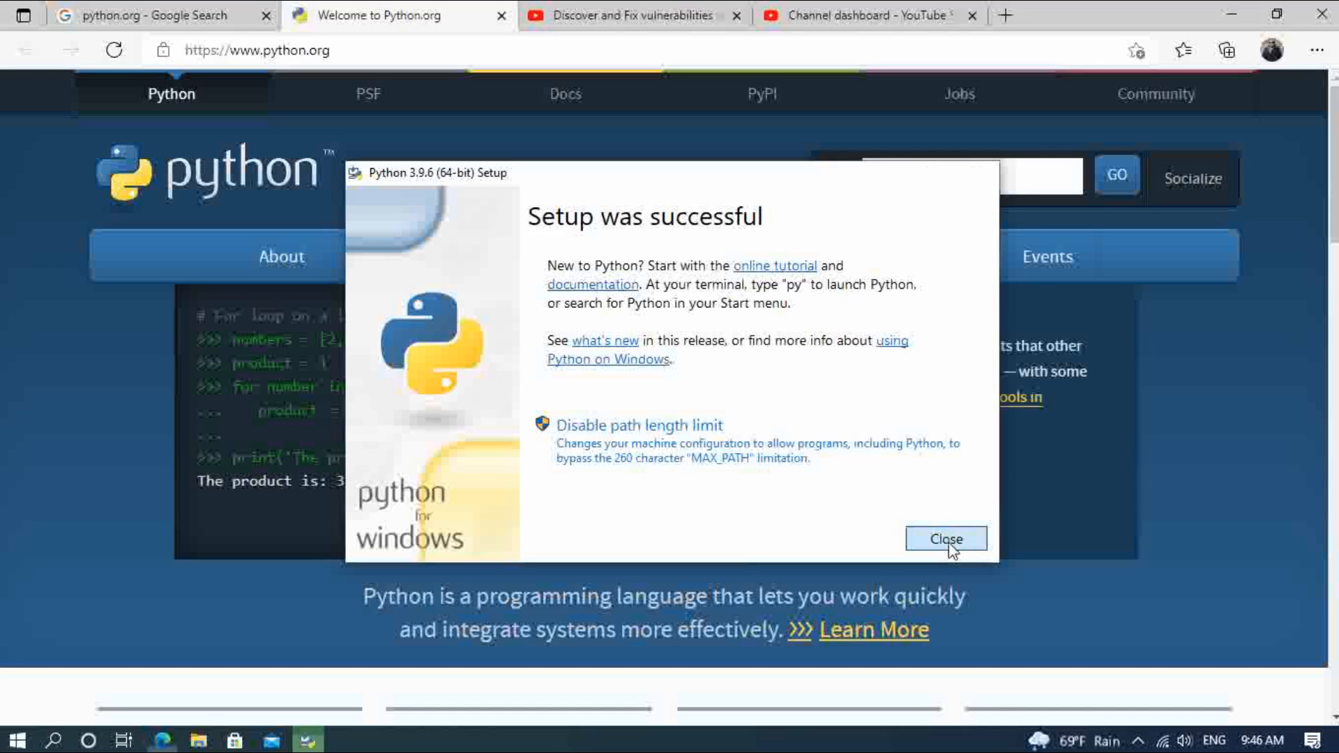
click(949, 544)
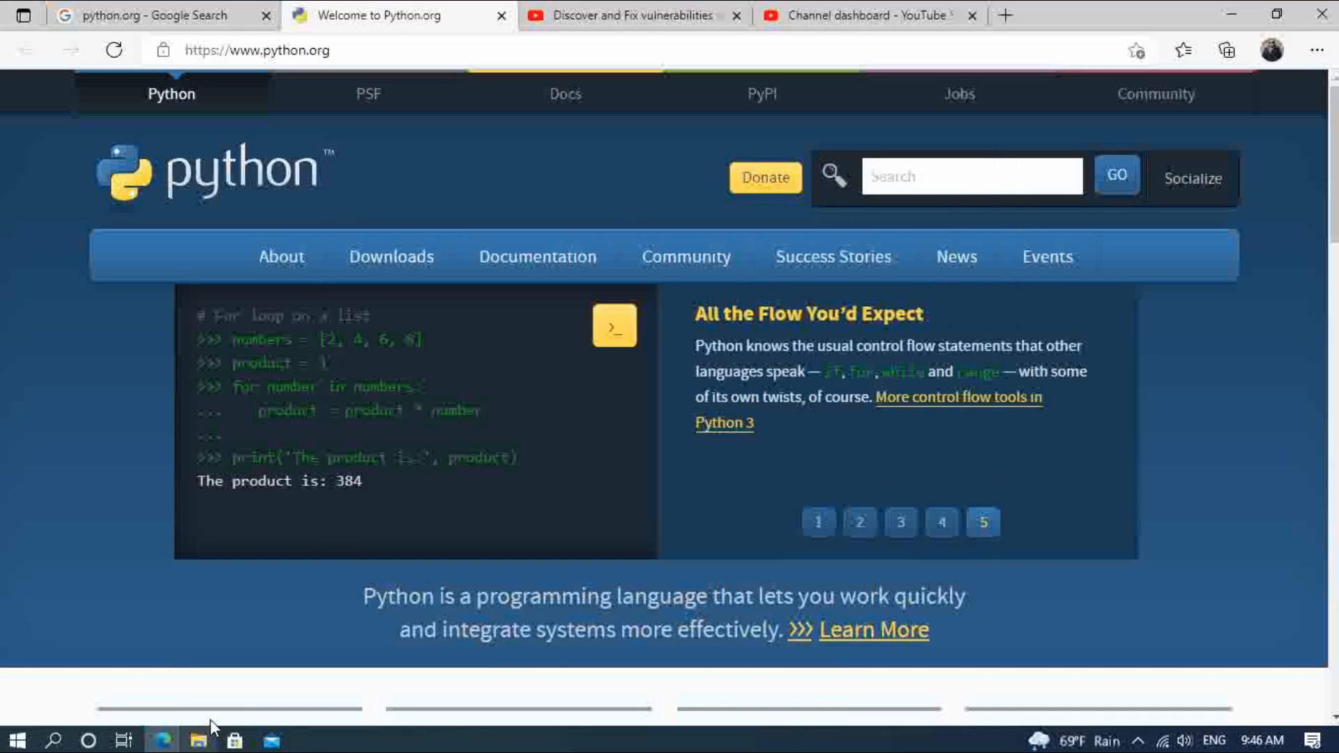
Step: Open Command Prompt and check the installed Python version with py --version
click(54, 742)
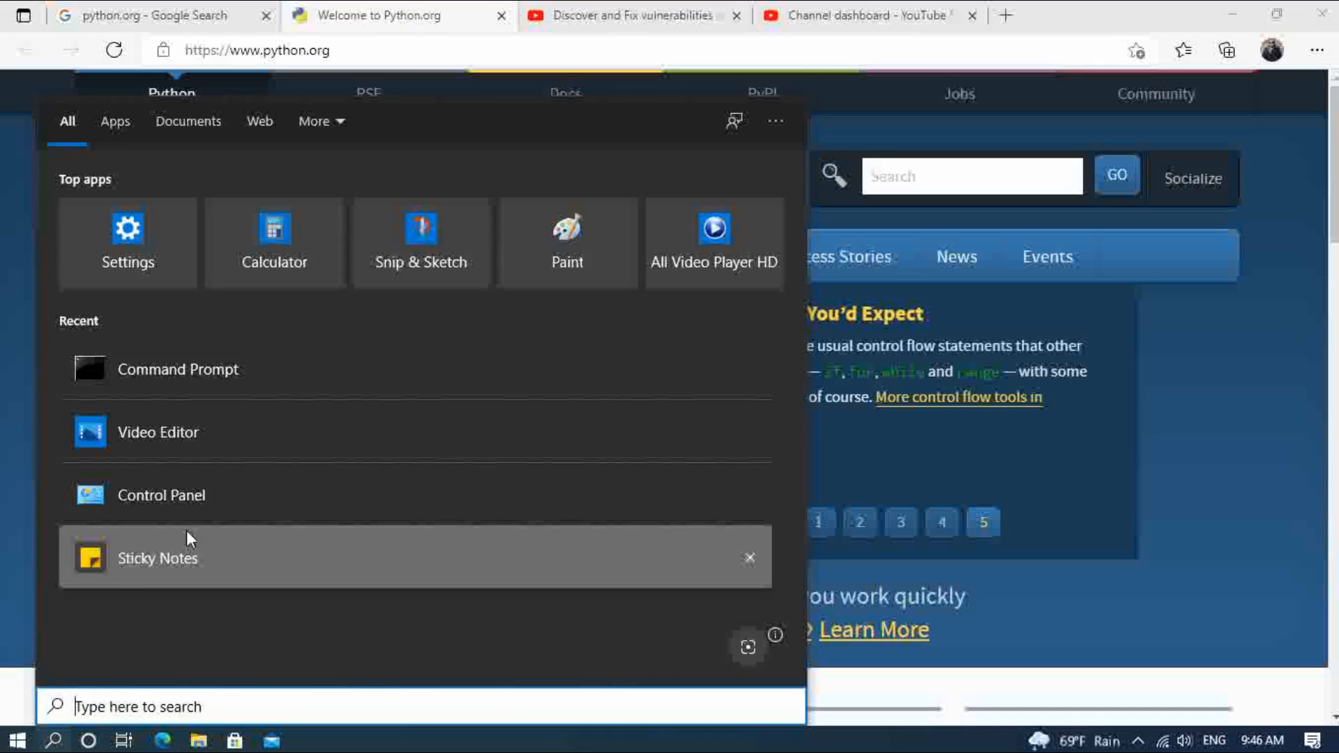
click(216, 380)
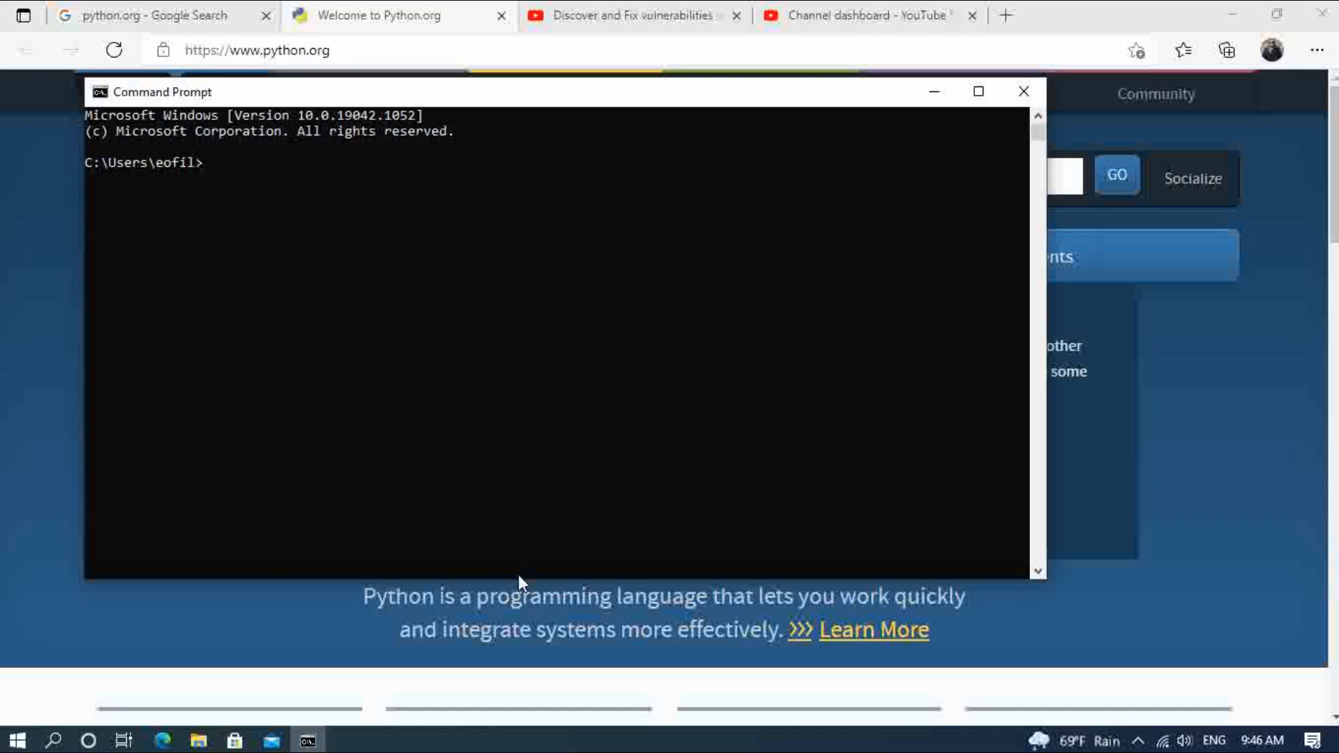
text(py --version)
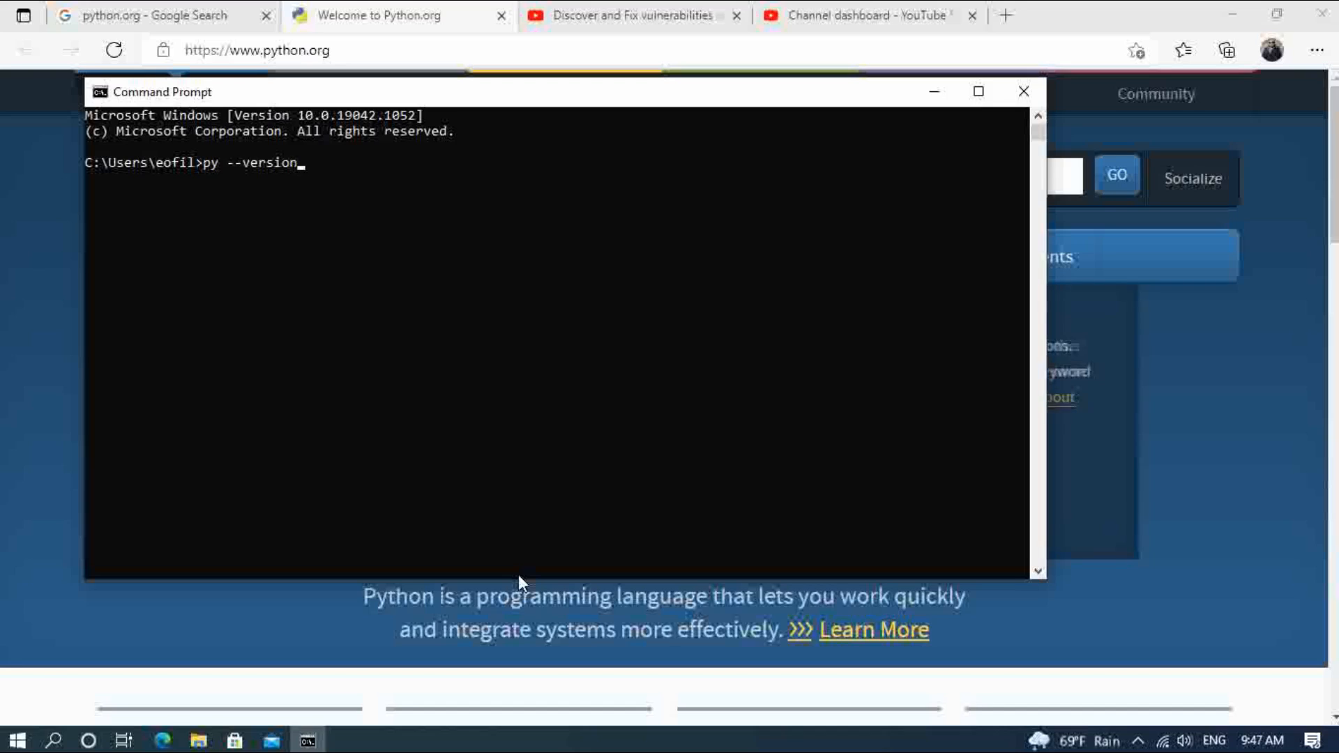
key(Return)
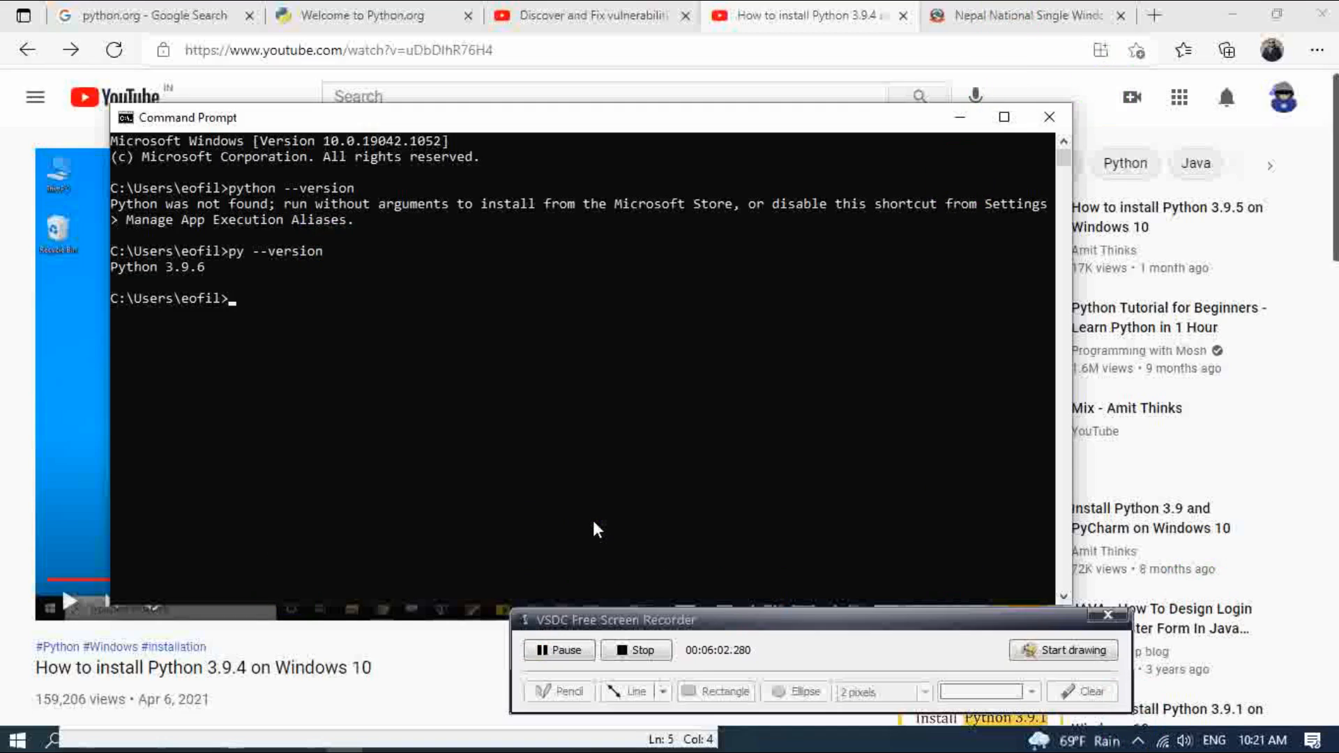
Step: Start the Python interpreter with py, run print( "This my channel Hack 7"); and close Command Prompt
text(py)
key(Return)
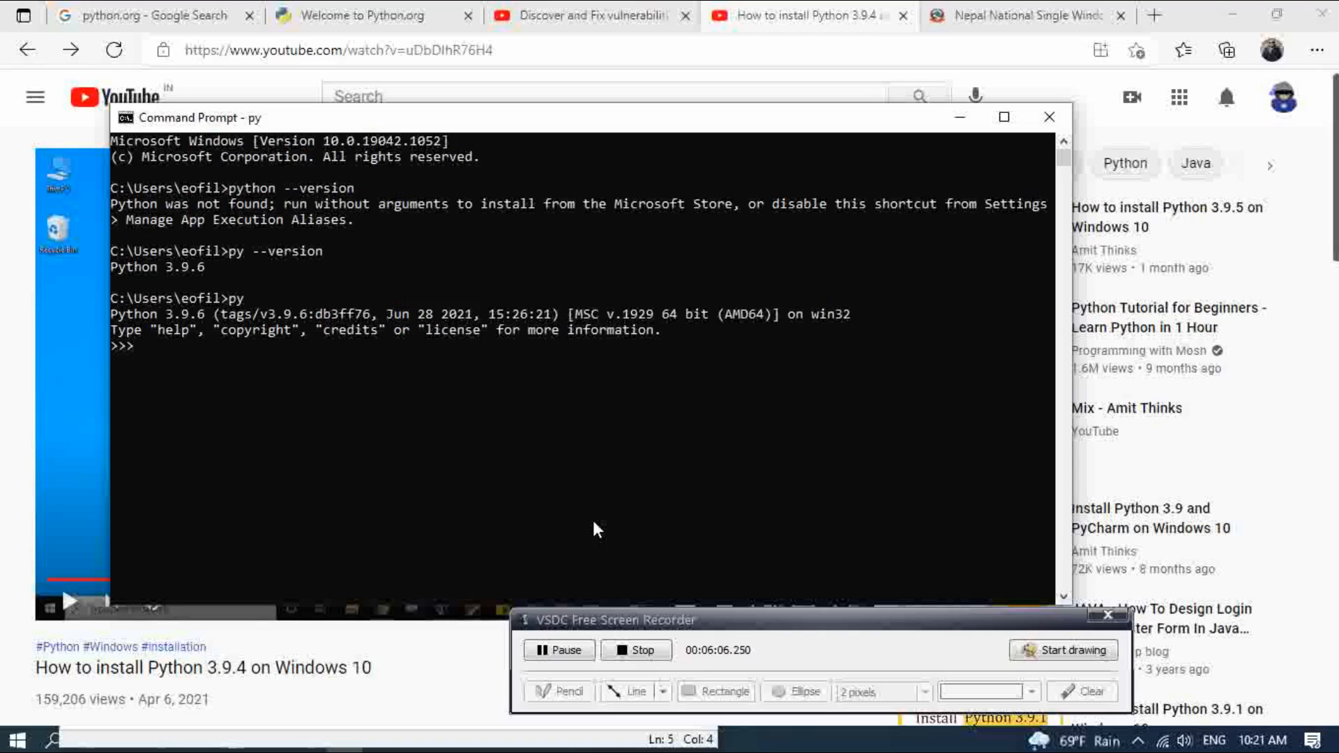
text(print()
text( T)
text(This my channel Hack 7");)
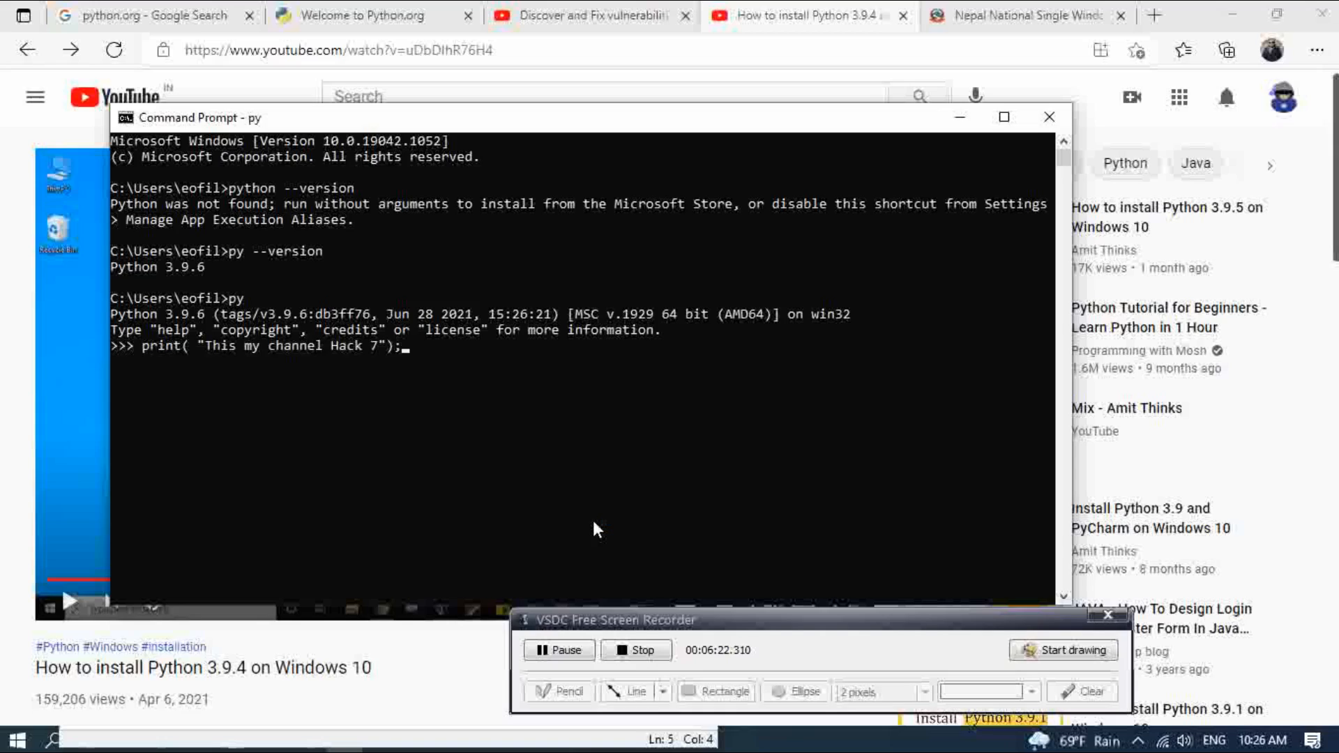
key(Return)
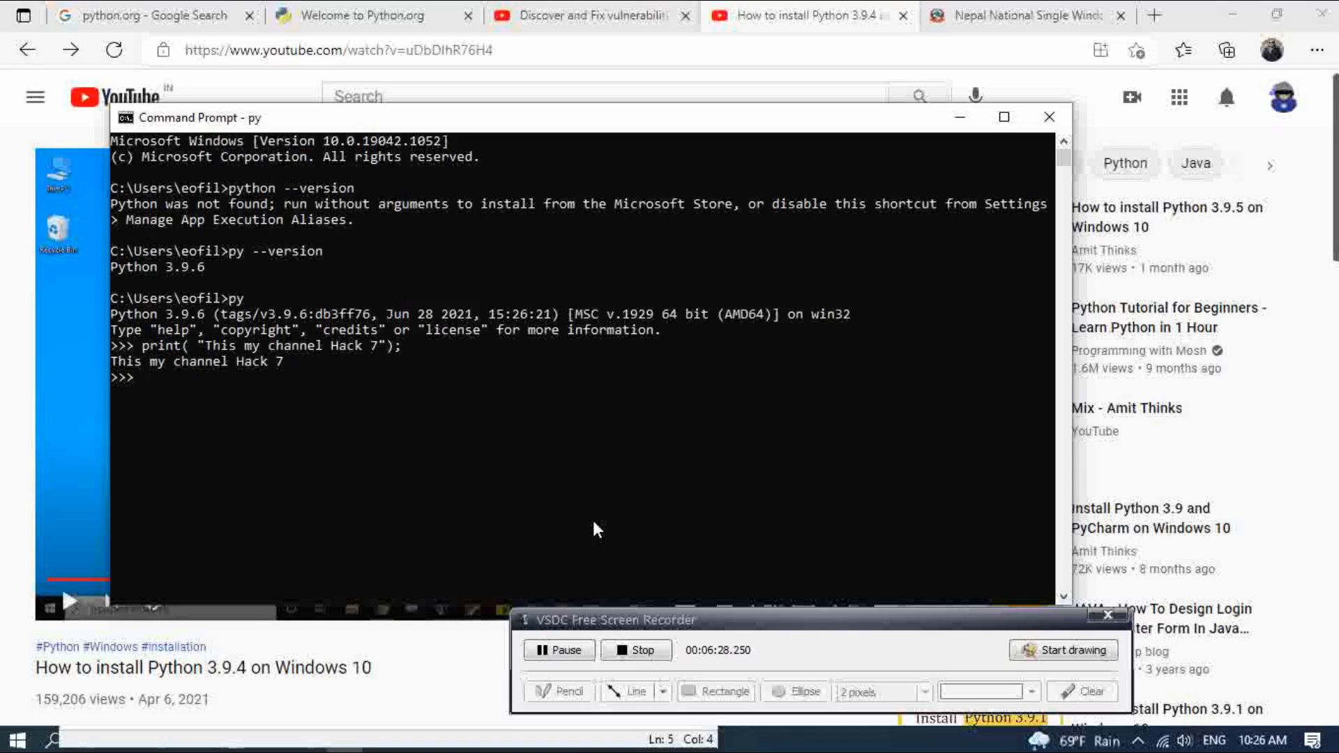
click(1051, 119)
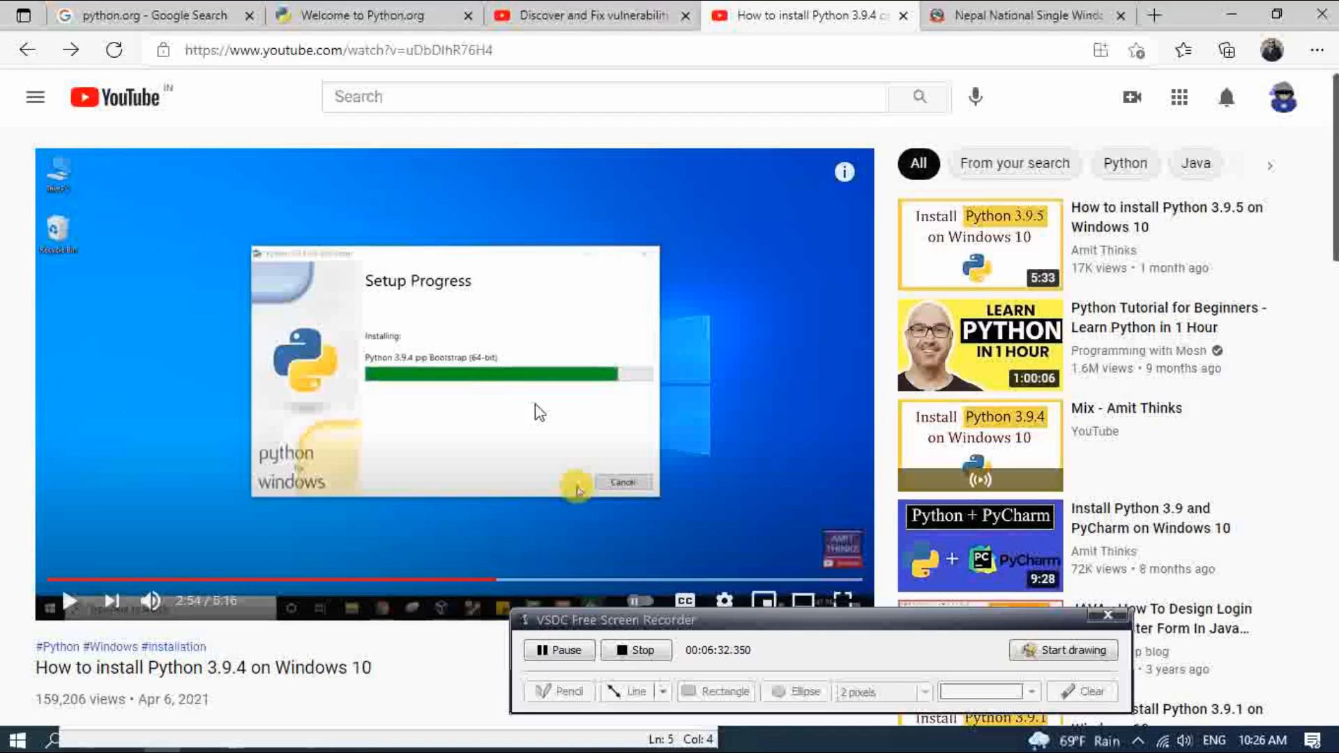
Step: Open IDLE (Python 3.9 64-bit), run print(" this is channel HACK 7"); in its shell and close it
click(19, 743)
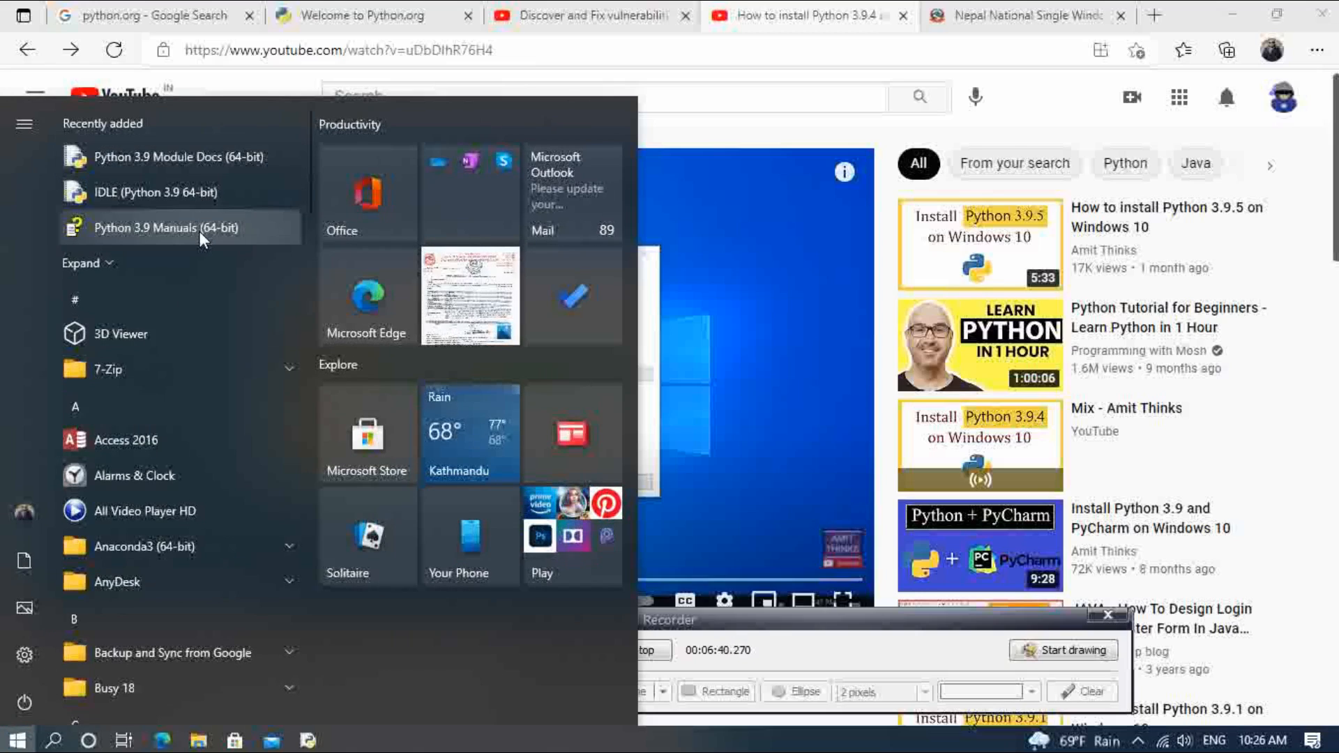
click(196, 191)
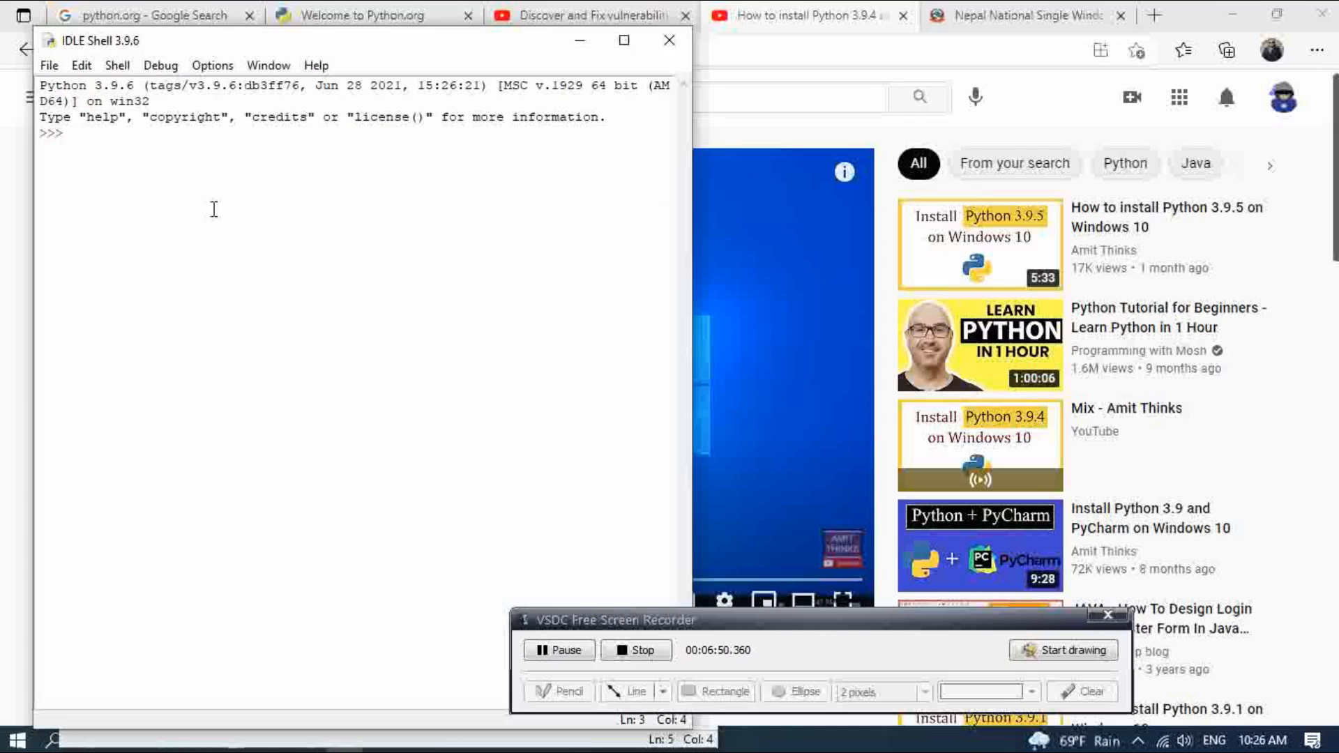
text(print)
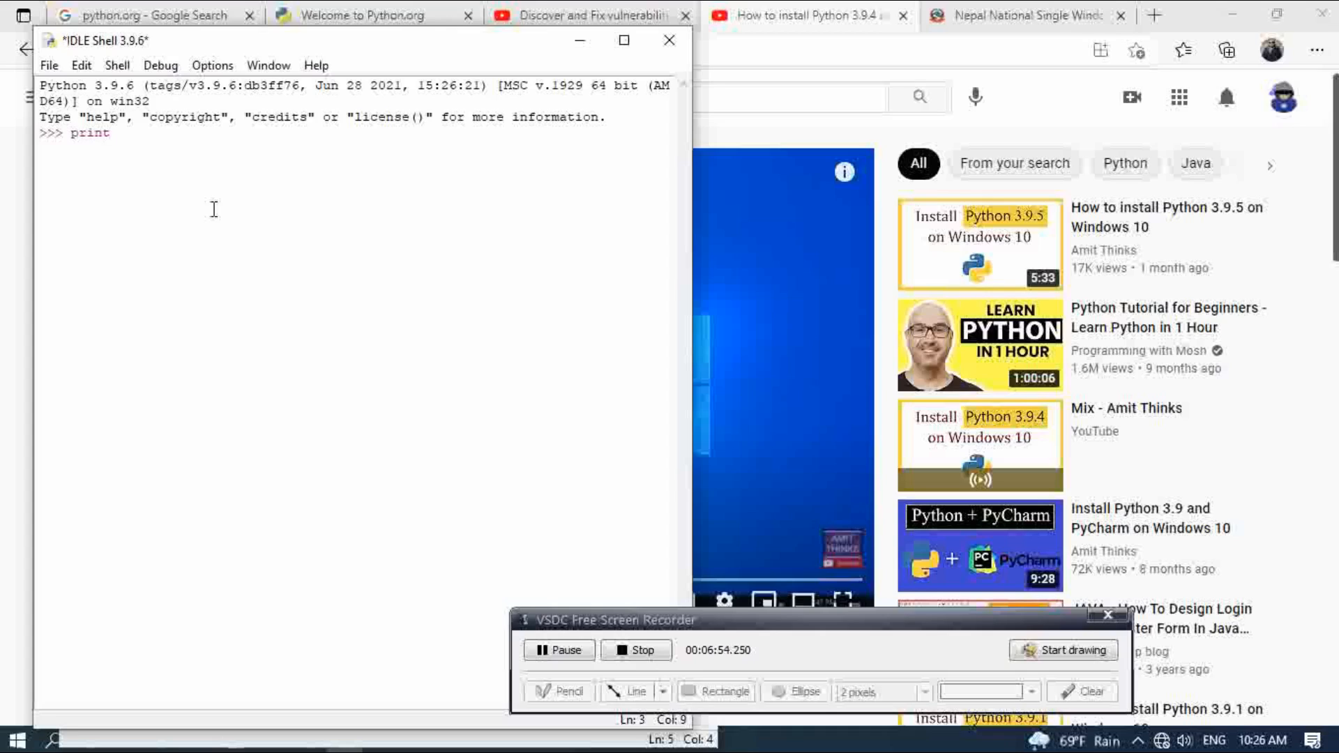
text((" th)
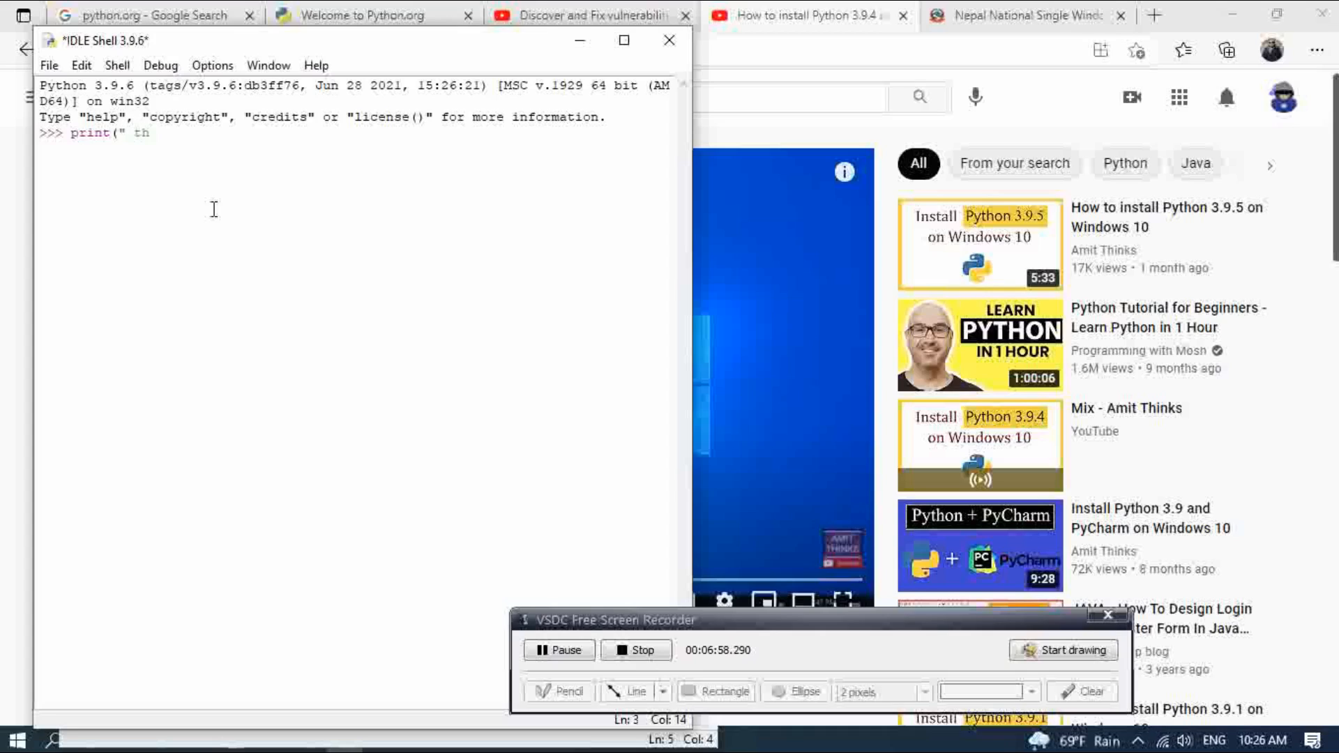
text(is is char)
text(nel )
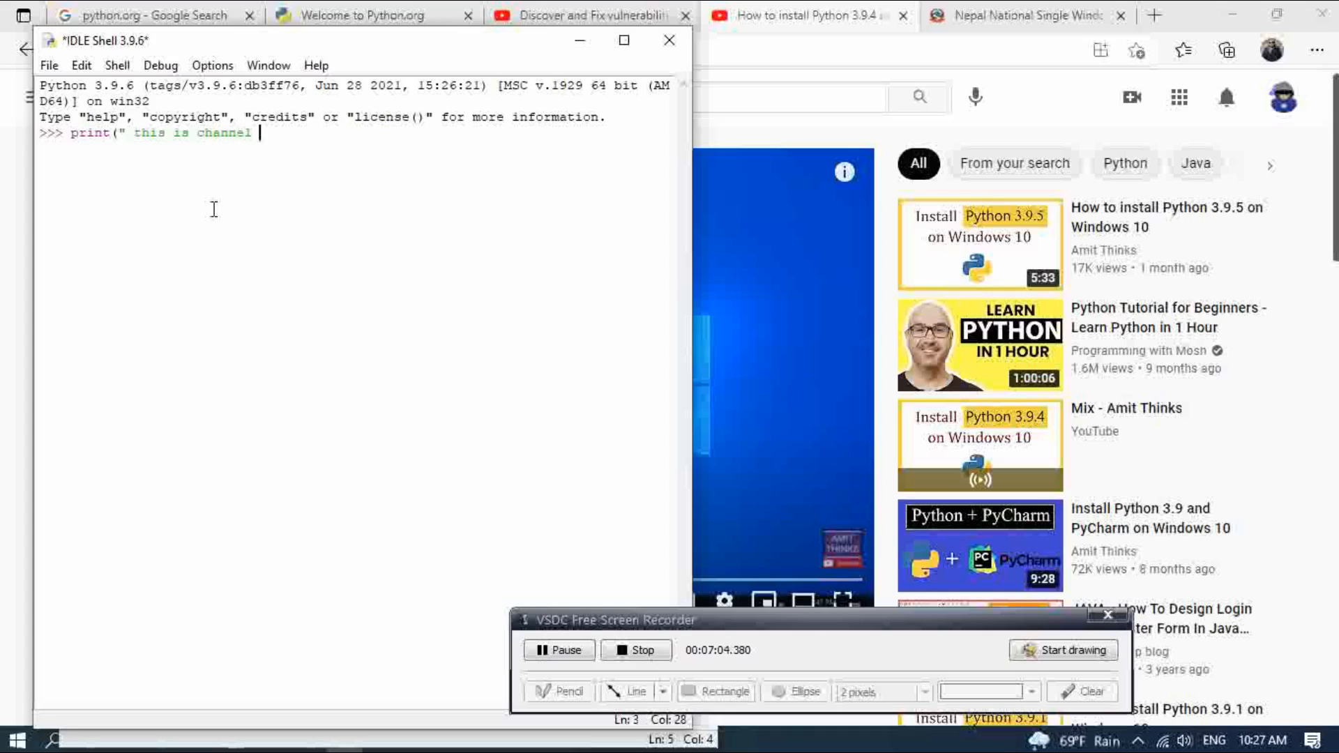
text(HACK&)
key(BackSpace)
text(7");)
key(Return)
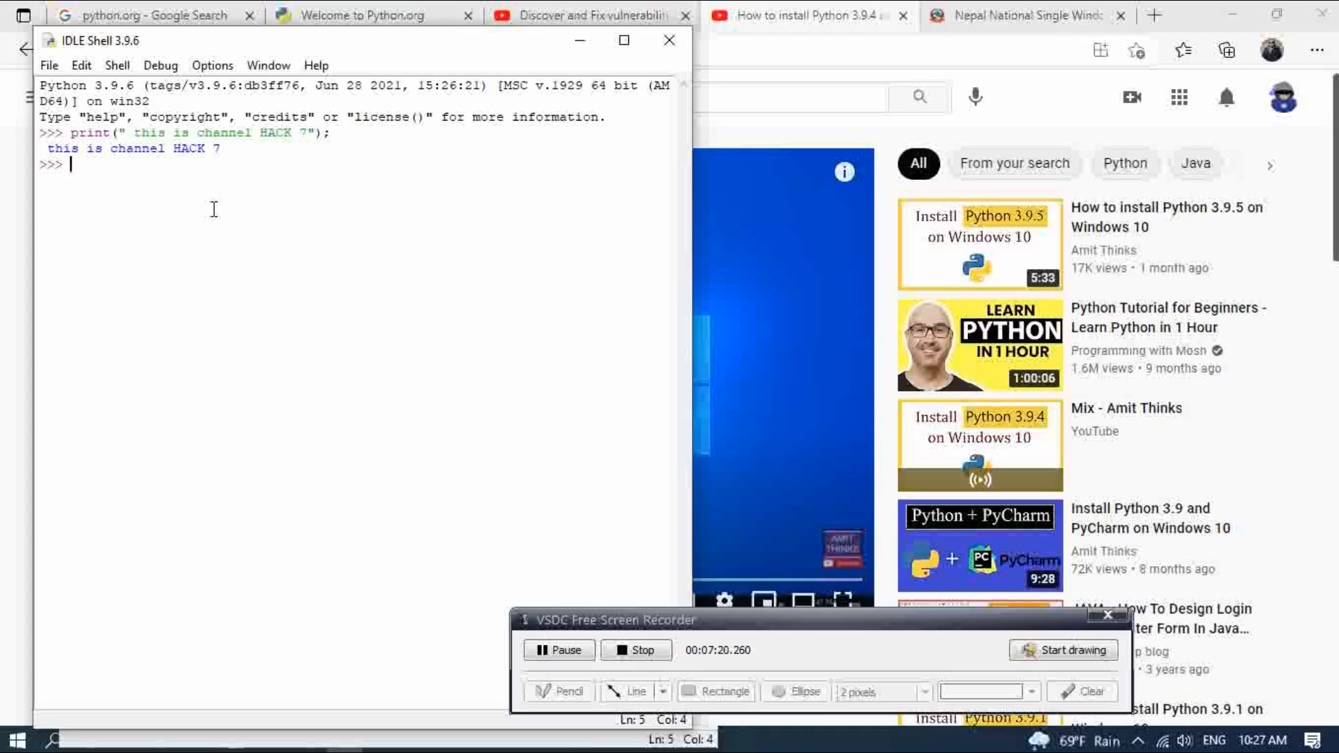
click(669, 42)
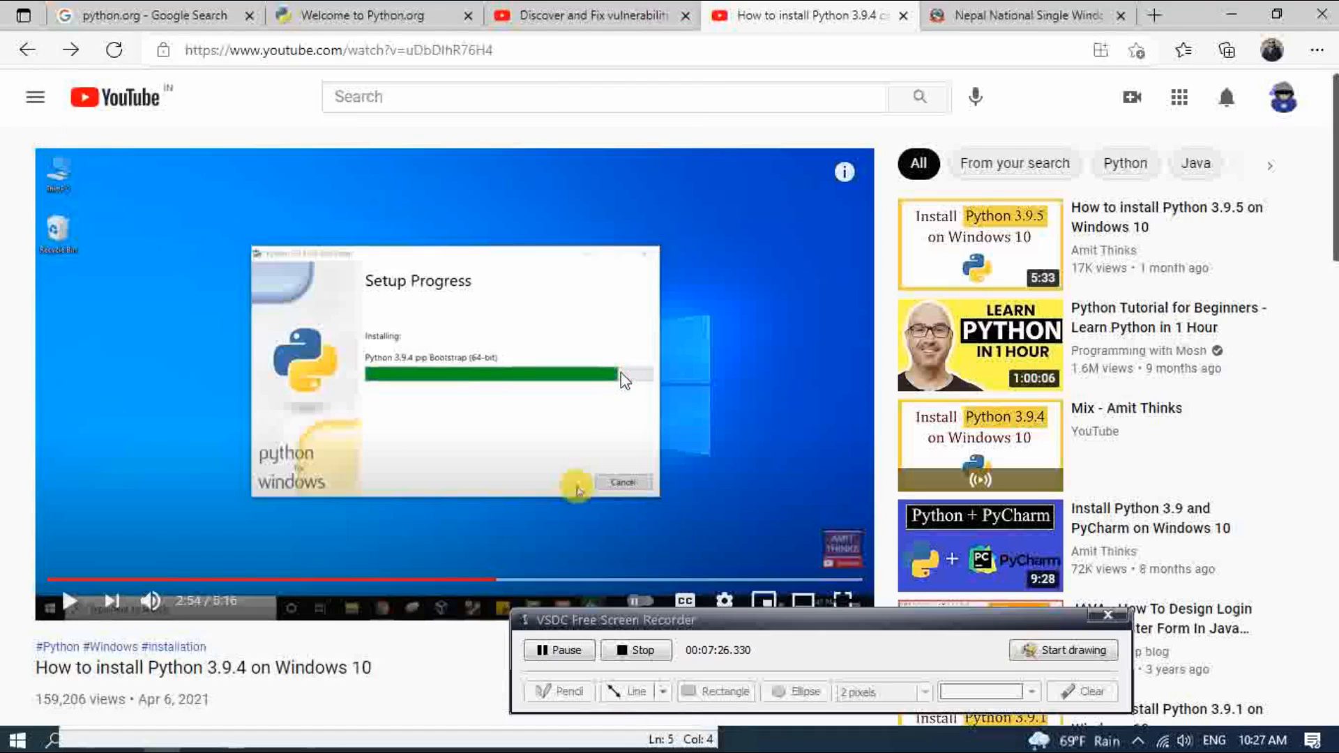